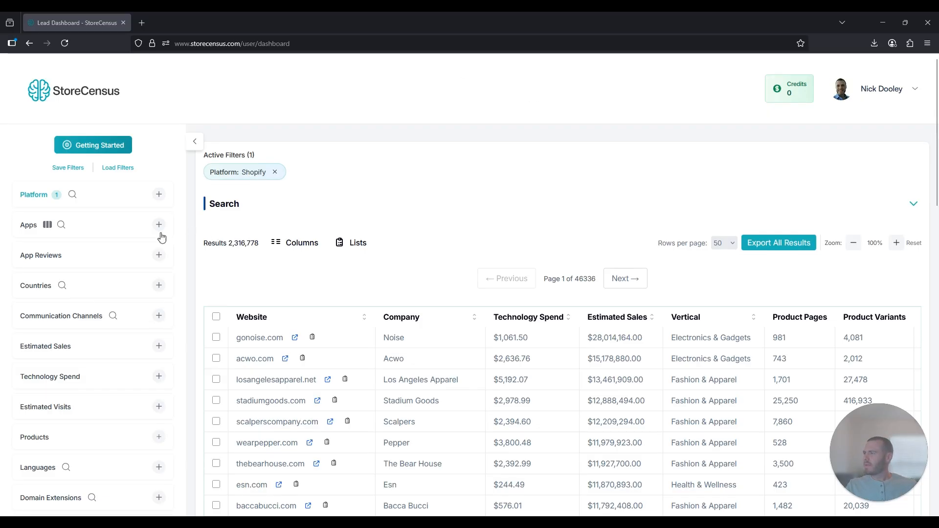
Step: Search the technology filter for "facebook" and filter the Shopify stores by Facebook Pixel
{"action": "scroll", "coordinate": [87, 236], "scroll_direction": "down", "scroll_amount": 2}
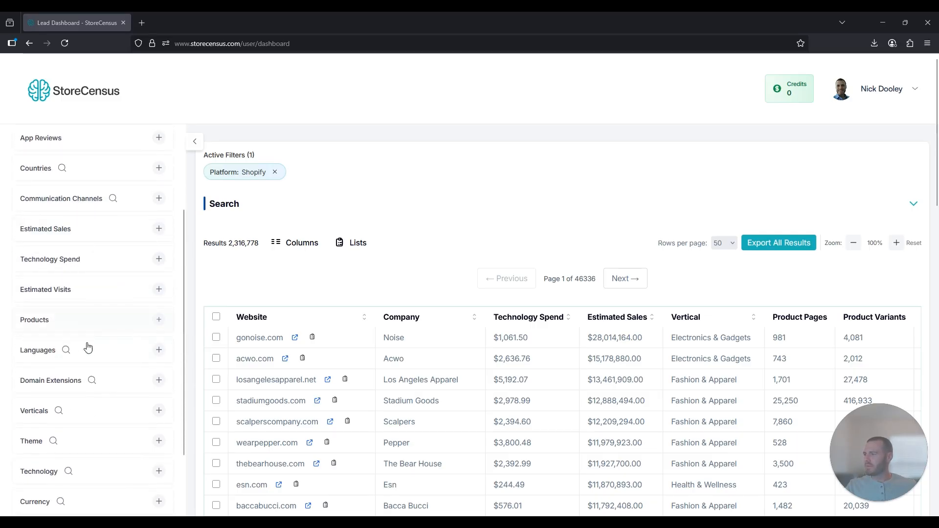
{"action": "scroll", "coordinate": [98, 440], "scroll_direction": "down", "scroll_amount": 1}
{"action": "left_click", "coordinate": [67, 414]}
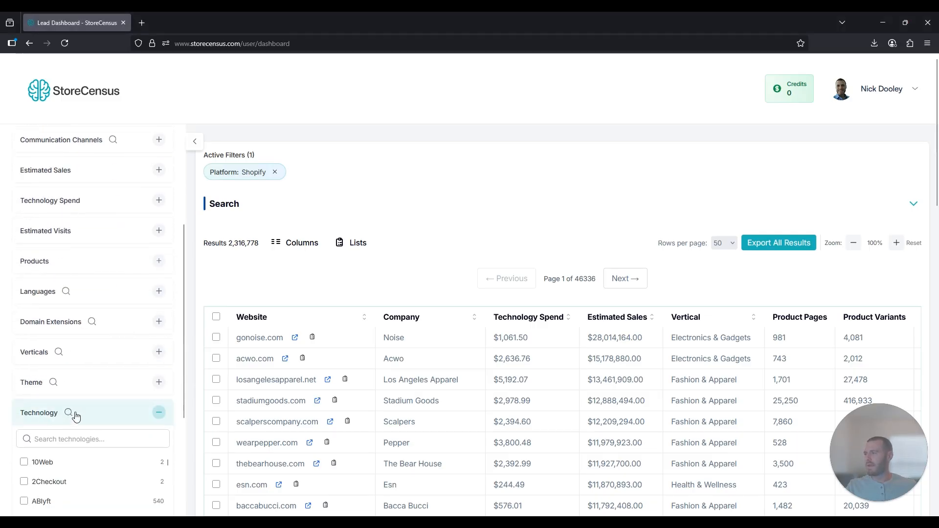
{"action": "scroll", "coordinate": [73, 401], "scroll_direction": "down", "scroll_amount": 1}
{"action": "left_click", "coordinate": [73, 383]}
{"action": "type", "text": "facebook"}
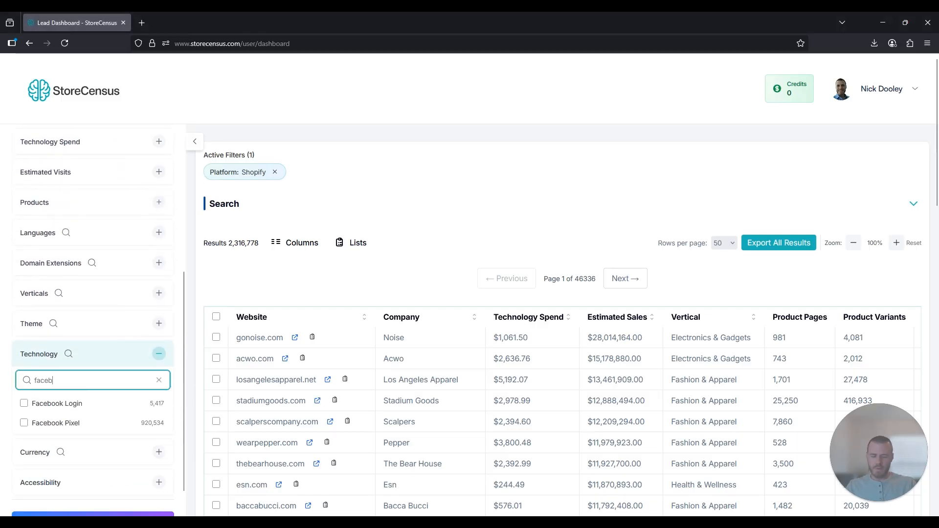
{"action": "left_click", "coordinate": [27, 424]}
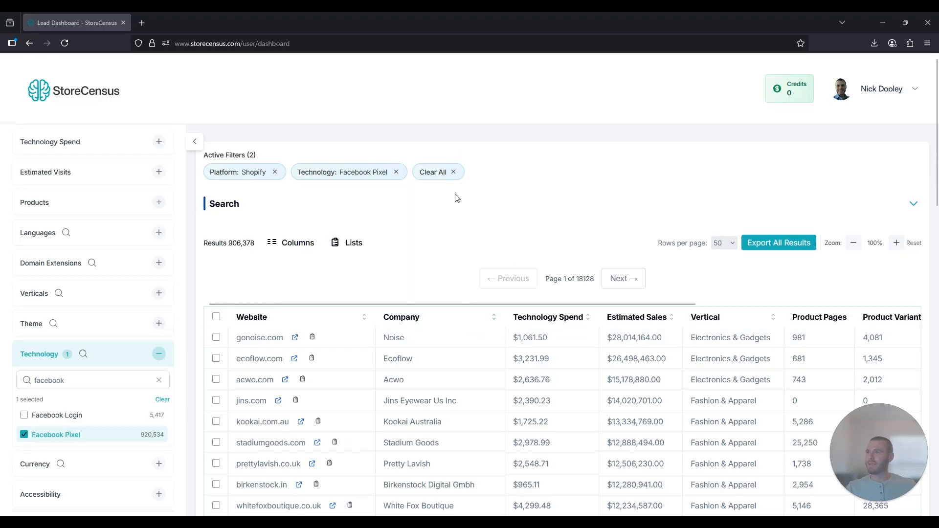
Step: Examine the installed apps and technologies in the stadiumgoods.com lead record, including when Facebook Pixel was detected, and close the record
{"action": "scroll", "coordinate": [343, 274], "scroll_direction": "down", "scroll_amount": 3}
{"action": "left_click", "coordinate": [358, 298]}
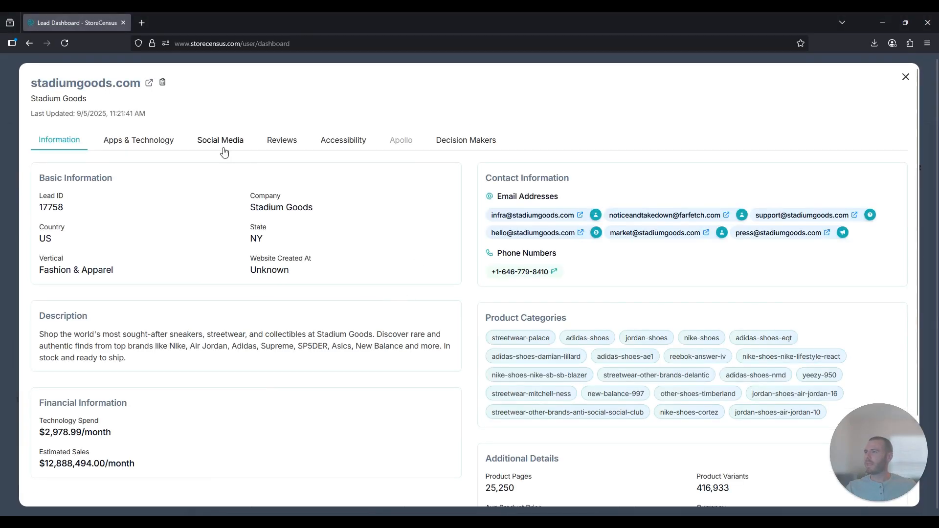
{"action": "left_click", "coordinate": [140, 145]}
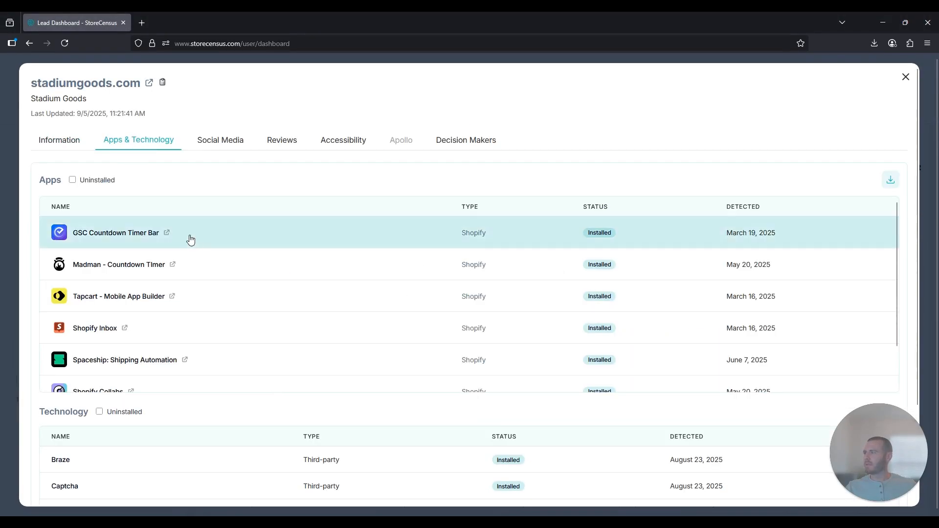
{"action": "scroll", "coordinate": [178, 332], "scroll_direction": "down", "scroll_amount": 2}
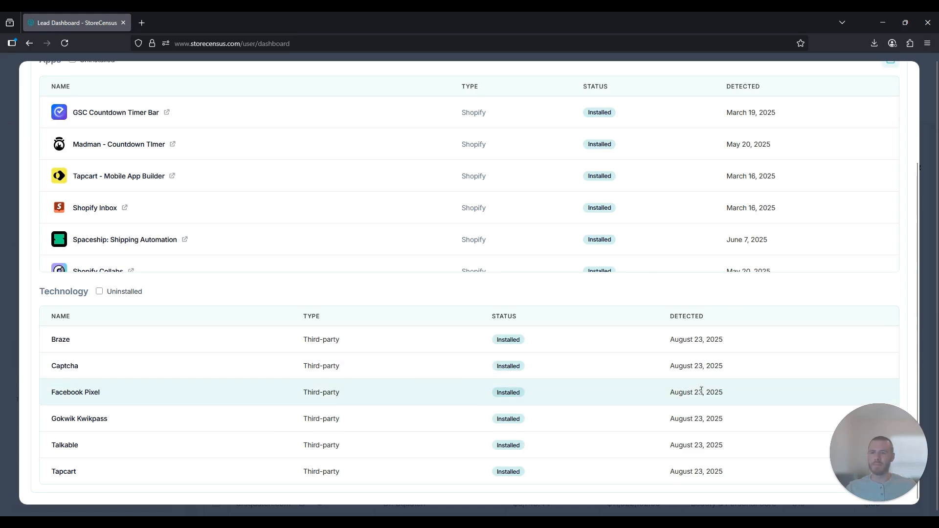
{"action": "scroll", "coordinate": [722, 291], "scroll_direction": "up", "scroll_amount": 3}
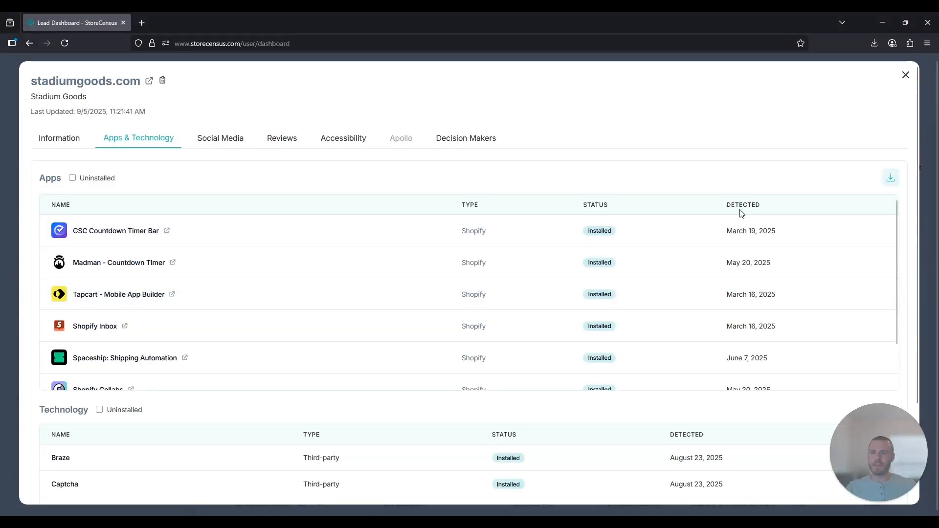
{"action": "left_click", "coordinate": [906, 75]}
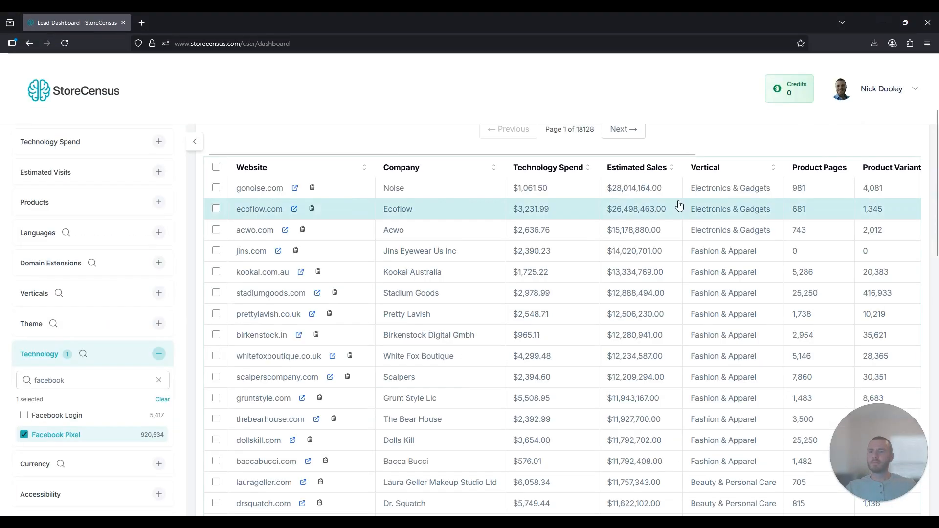
Step: Filter the leads by estimated monthly sales with a minimum of $500,000
{"action": "scroll", "coordinate": [307, 233], "scroll_direction": "up", "scroll_amount": 3}
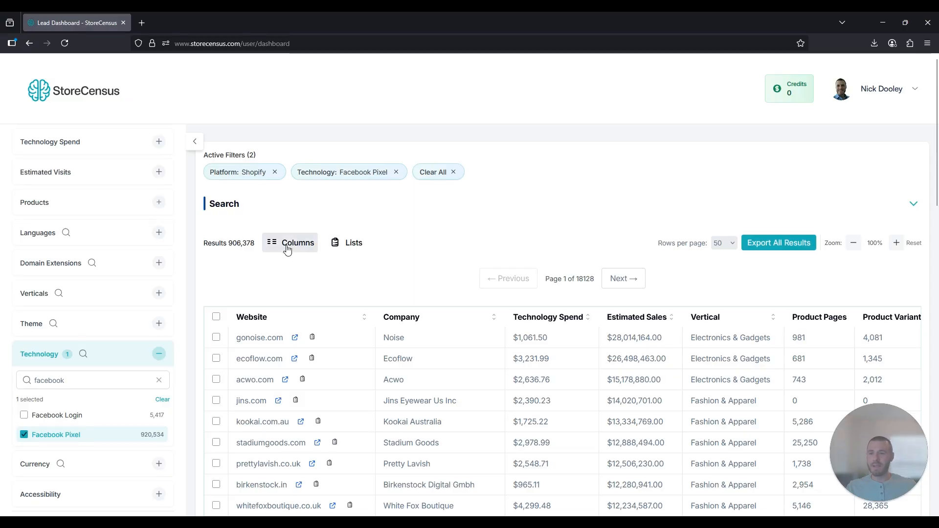
{"action": "scroll", "coordinate": [168, 259], "scroll_direction": "up", "scroll_amount": 4}
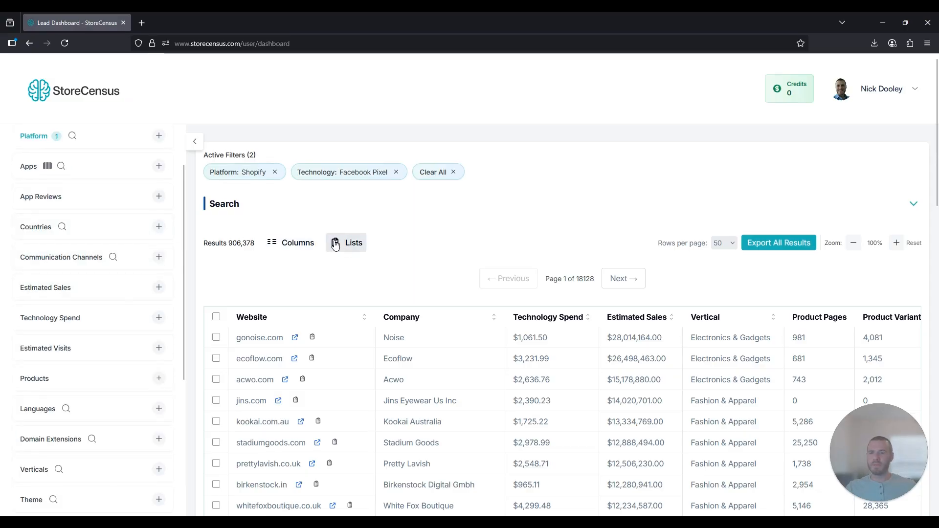
{"action": "left_click", "coordinate": [79, 295]}
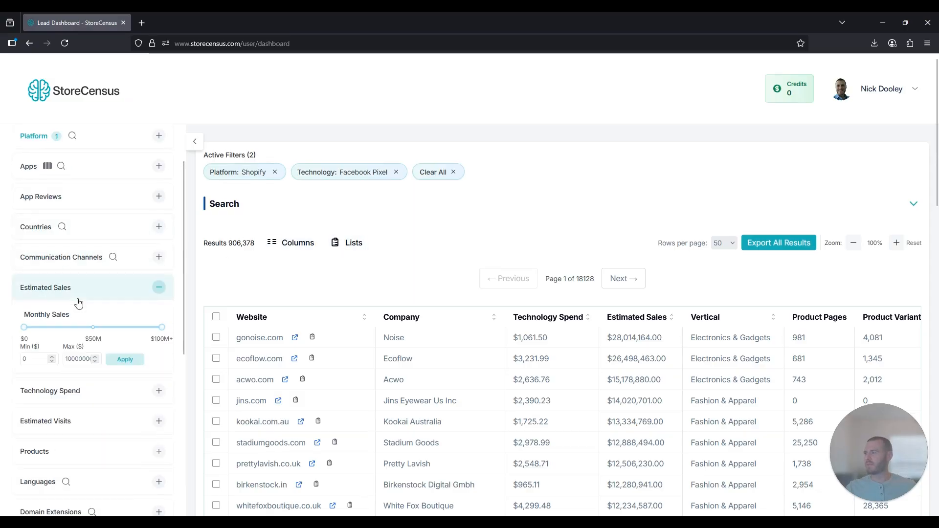
{"action": "double_click", "coordinate": [29, 360]}
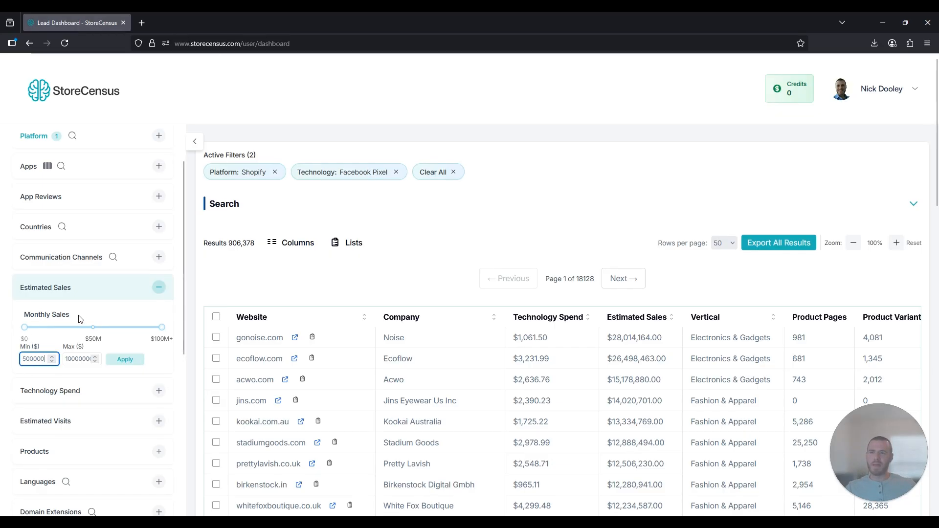
{"action": "left_click", "coordinate": [126, 361]}
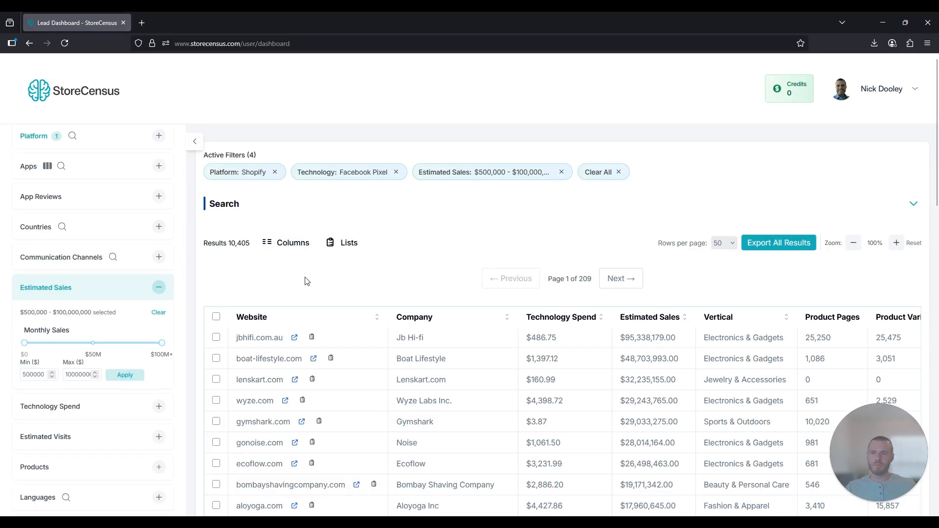
Step: Collapse the estimated sales filter and restrict the leads to the Fashion & Apparel vertical
{"action": "scroll", "coordinate": [298, 246], "scroll_direction": "down", "scroll_amount": 1}
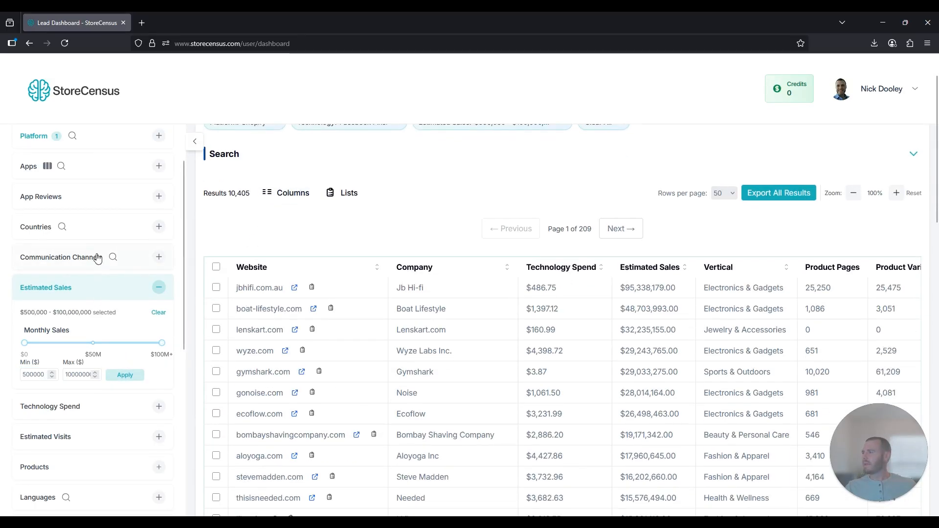
{"action": "left_click", "coordinate": [158, 288]}
{"action": "scroll", "coordinate": [93, 364], "scroll_direction": "down", "scroll_amount": 1}
{"action": "left_click", "coordinate": [101, 356]}
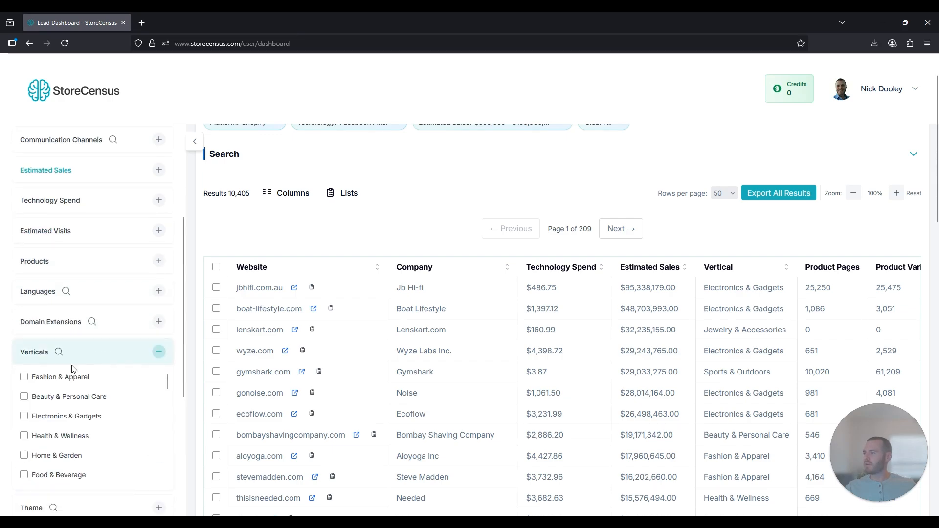
{"action": "left_click", "coordinate": [24, 377]}
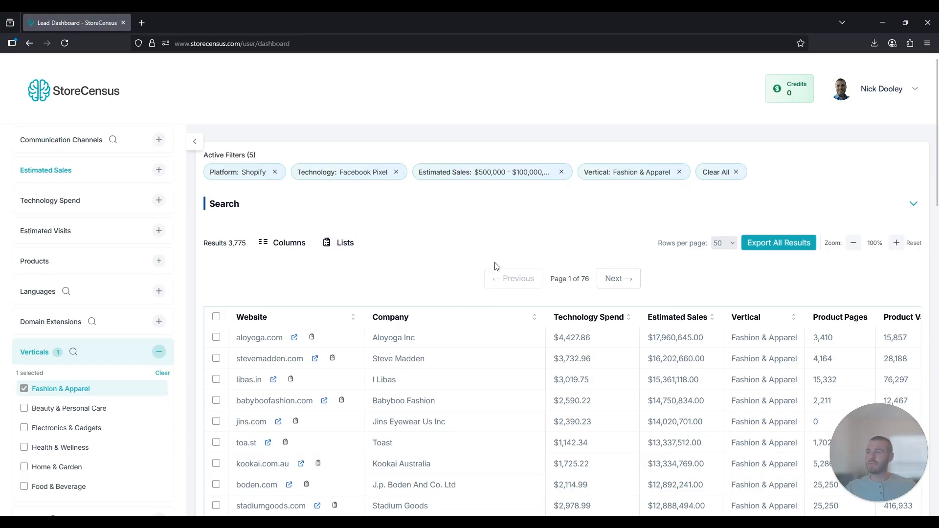
Step: Review the general information of the babyboofashion.com lead and close its record
{"action": "scroll", "coordinate": [486, 294], "scroll_direction": "down", "scroll_amount": 3}
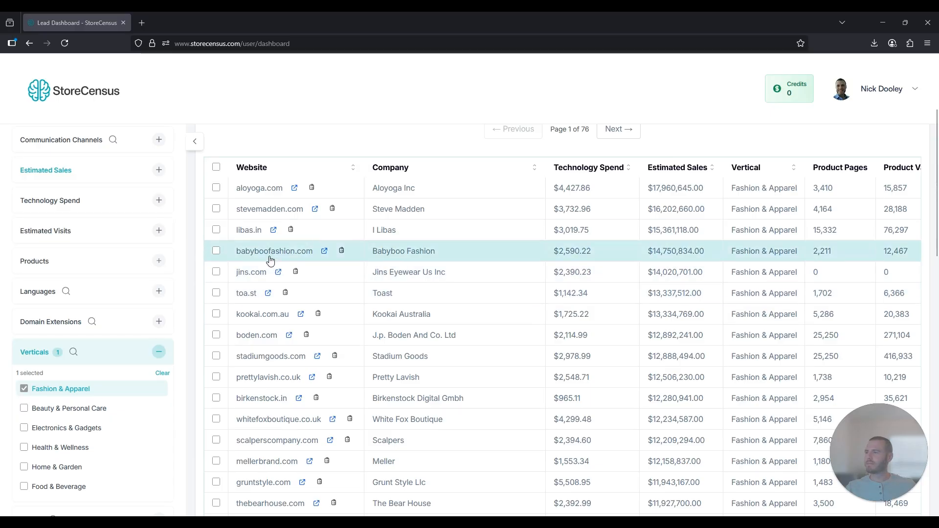
{"action": "left_click", "coordinate": [355, 252]}
{"action": "left_click", "coordinate": [60, 141]}
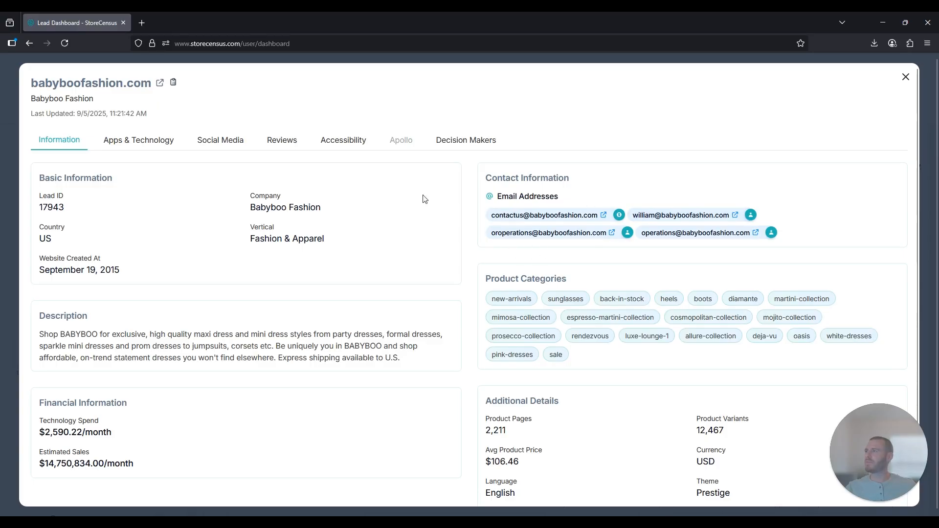
{"action": "left_click", "coordinate": [905, 77]}
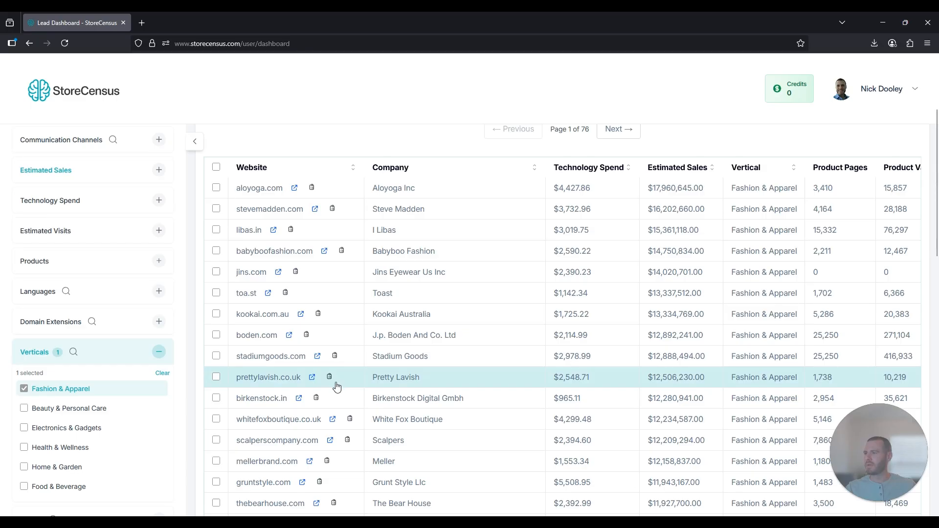
Step: Examine the contact information and e-mail type markers in the scalperscompany.com lead record, and close it
{"action": "scroll", "coordinate": [337, 387], "scroll_direction": "down", "scroll_amount": 2}
{"action": "left_click", "coordinate": [357, 344]}
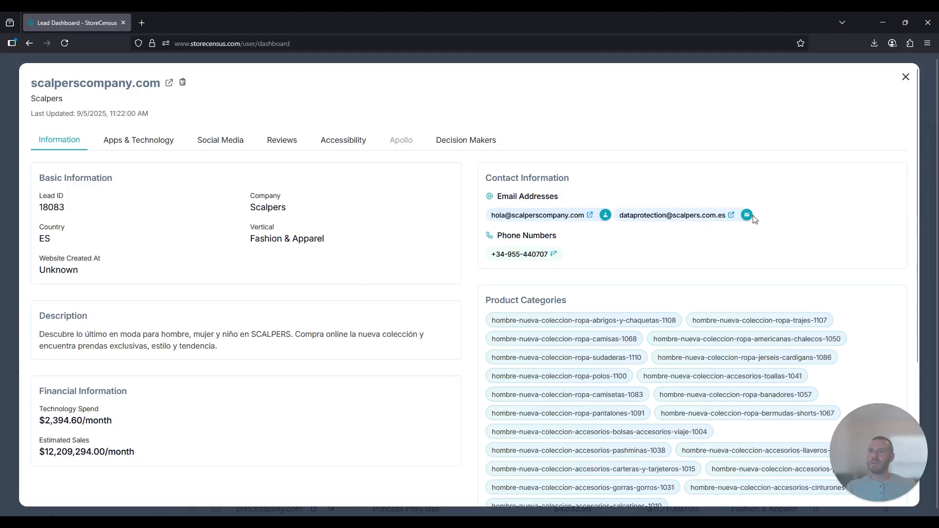
{"action": "mouse_move", "coordinate": [606, 218]}
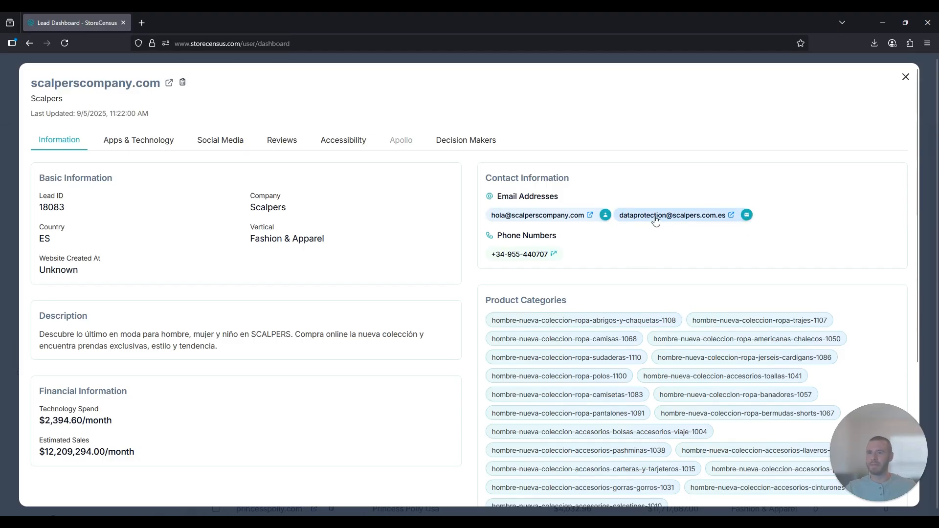
{"action": "key", "text": "Escape"}
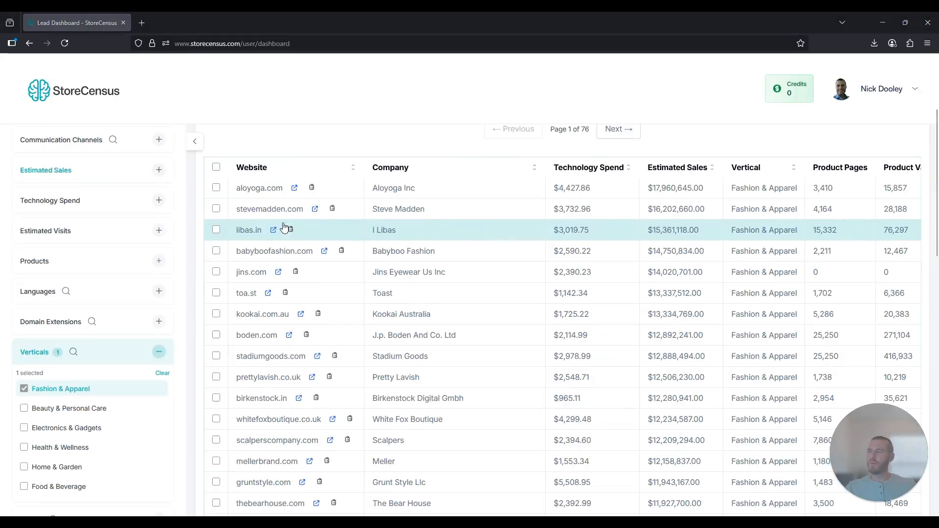
Step: Select all 50 leads on the first results page, keeping 50 rows per page
{"action": "scroll", "coordinate": [666, 212], "scroll_direction": "up", "scroll_amount": 1}
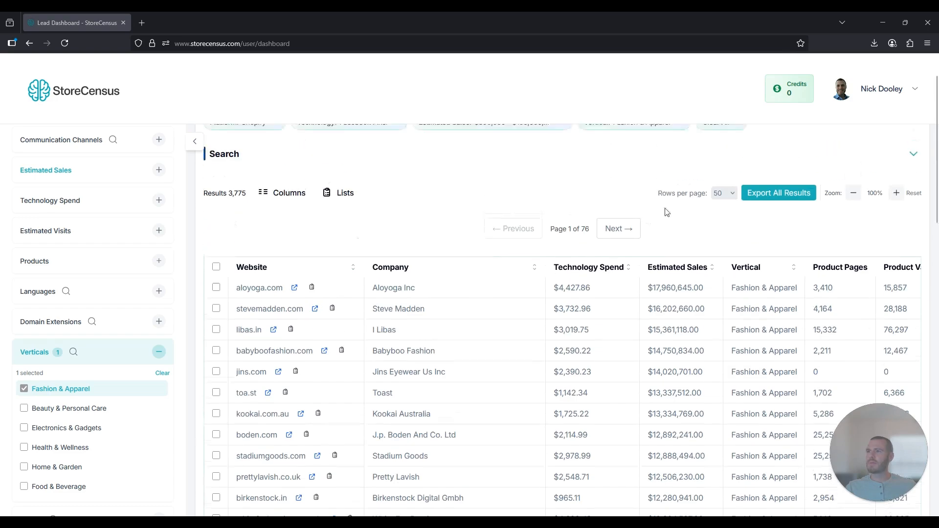
{"action": "left_click", "coordinate": [793, 194]}
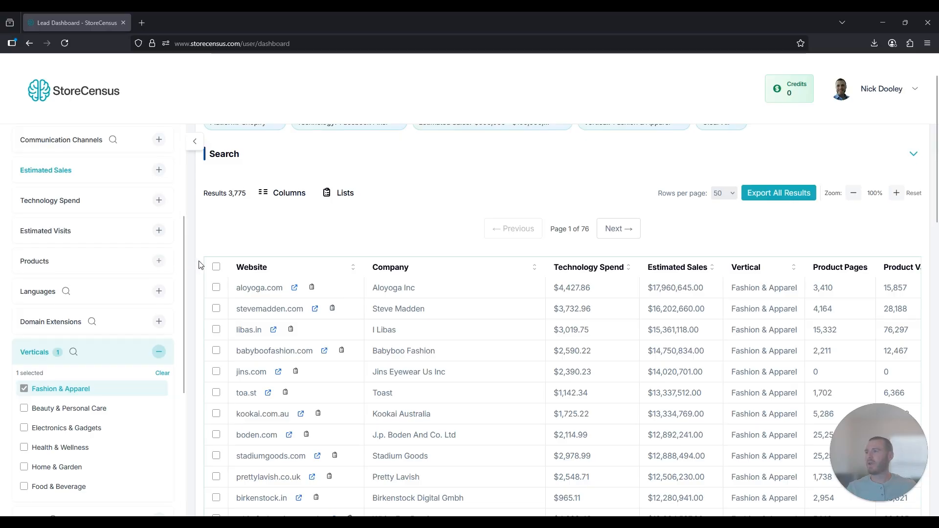
{"action": "left_click", "coordinate": [216, 266]}
{"action": "scroll", "coordinate": [216, 271], "scroll_direction": "down", "scroll_amount": 1}
{"action": "scroll", "coordinate": [587, 245], "scroll_direction": "up", "scroll_amount": 1}
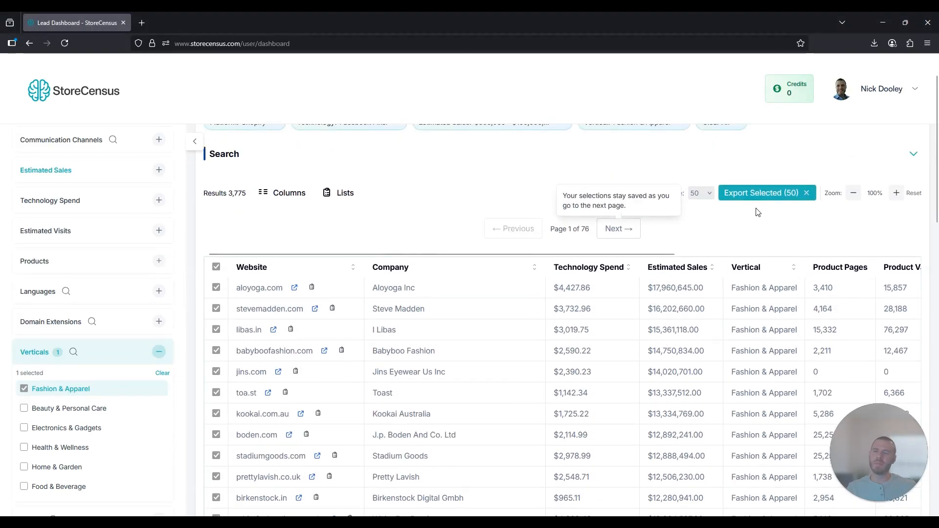
{"action": "left_click", "coordinate": [705, 195]}
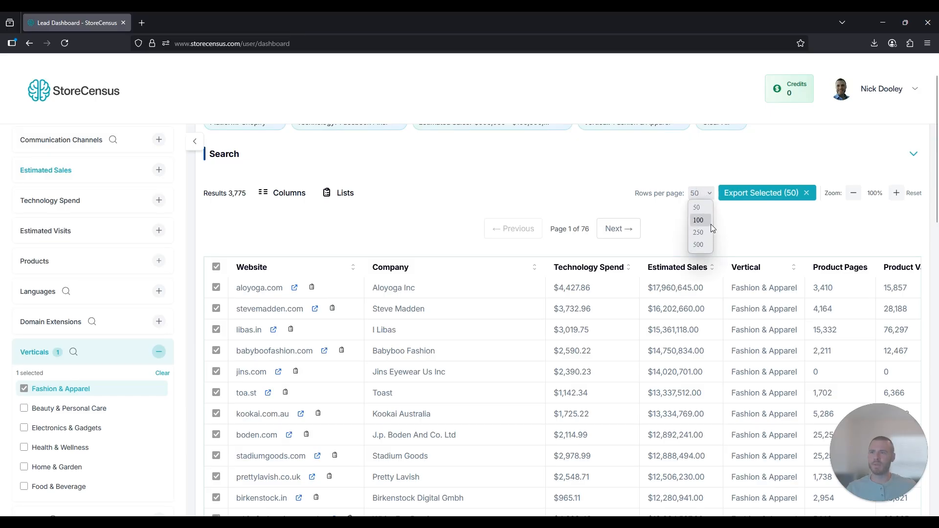
{"action": "left_click", "coordinate": [719, 266]}
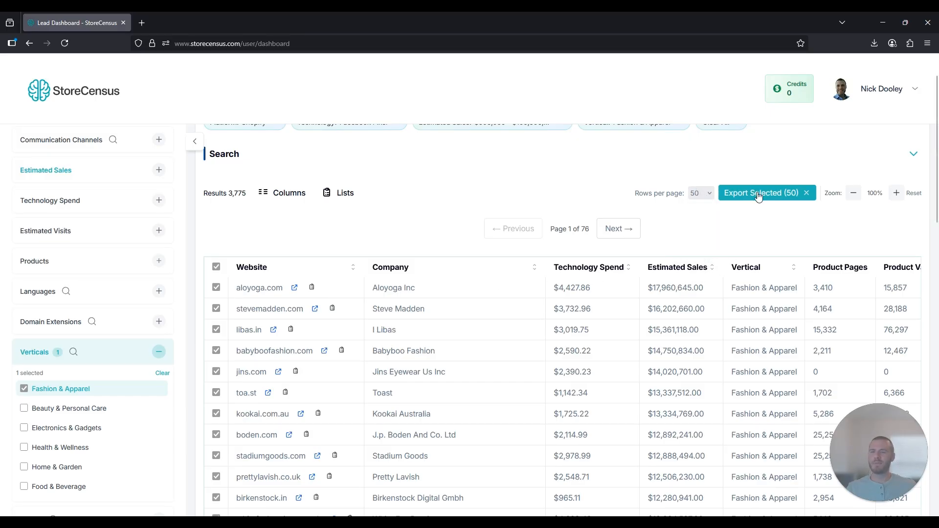
Step: Start exporting the selected leads with the Custom Columns export type and include all columns
{"action": "left_click", "coordinate": [757, 192]}
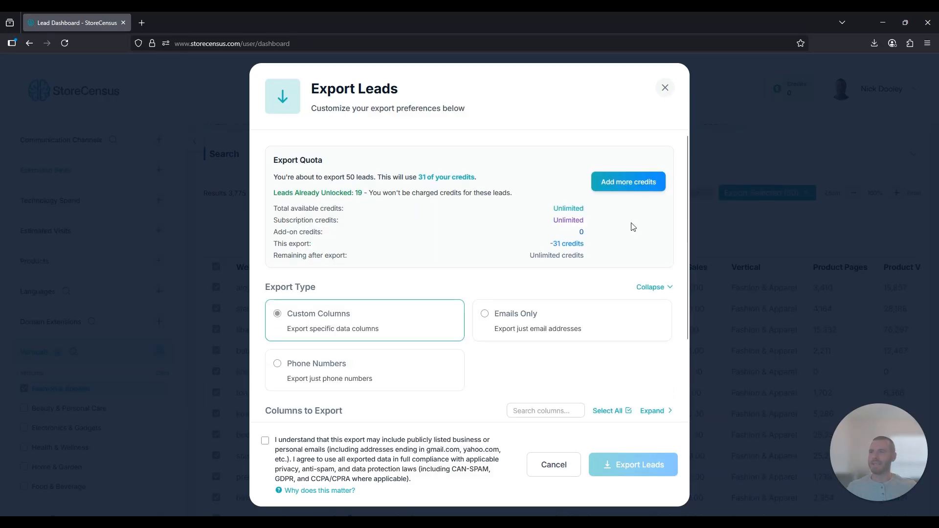
{"action": "scroll", "coordinate": [634, 323], "scroll_direction": "down", "scroll_amount": 3}
{"action": "left_click", "coordinate": [609, 314]}
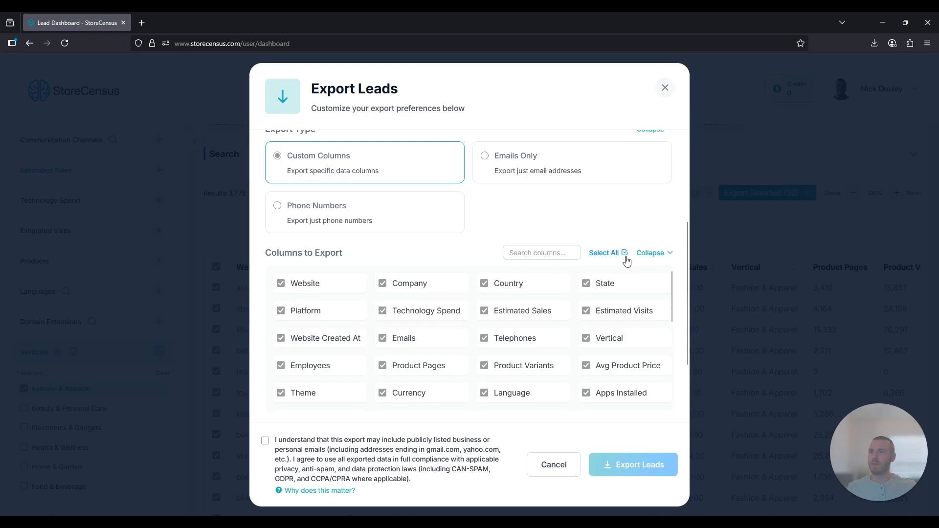
Step: Accept the data compliance statement, export the leads and download them as a CSV file
{"action": "left_click", "coordinate": [265, 441]}
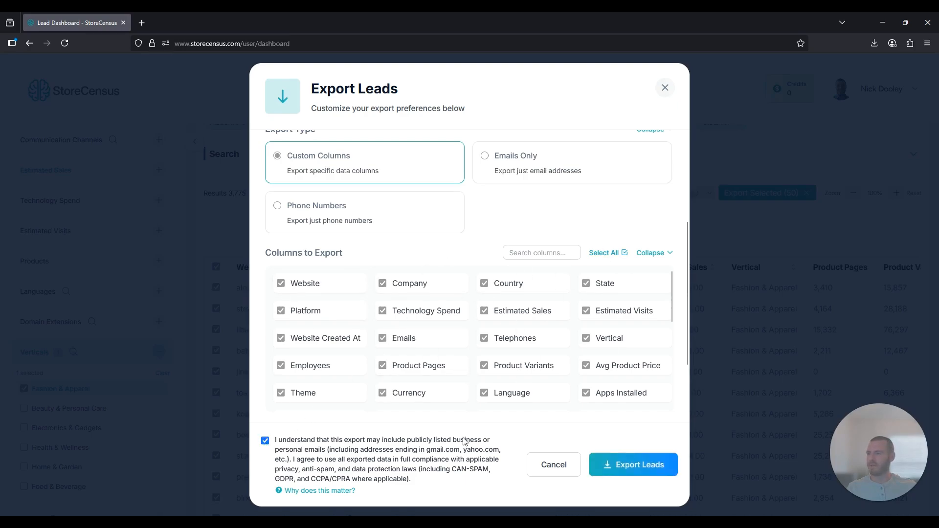
{"action": "left_click", "coordinate": [623, 462]}
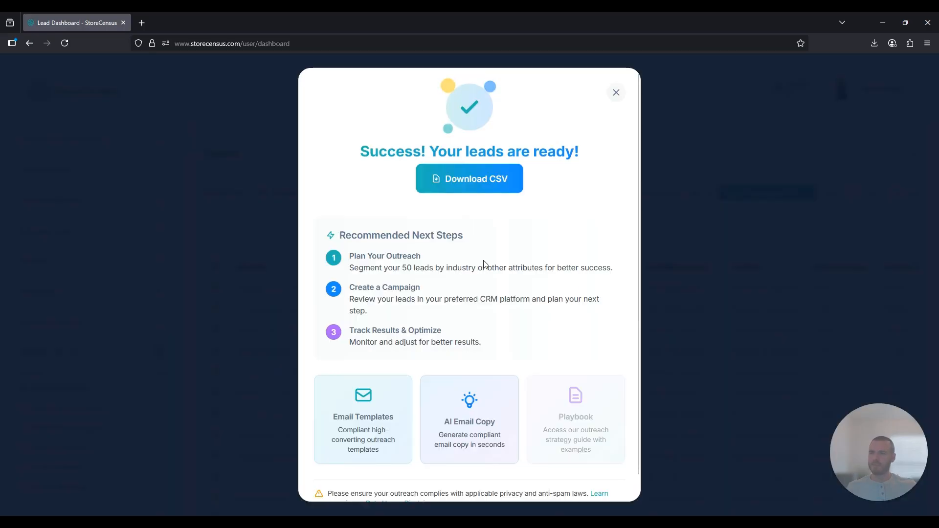
{"action": "left_click", "coordinate": [476, 180]}
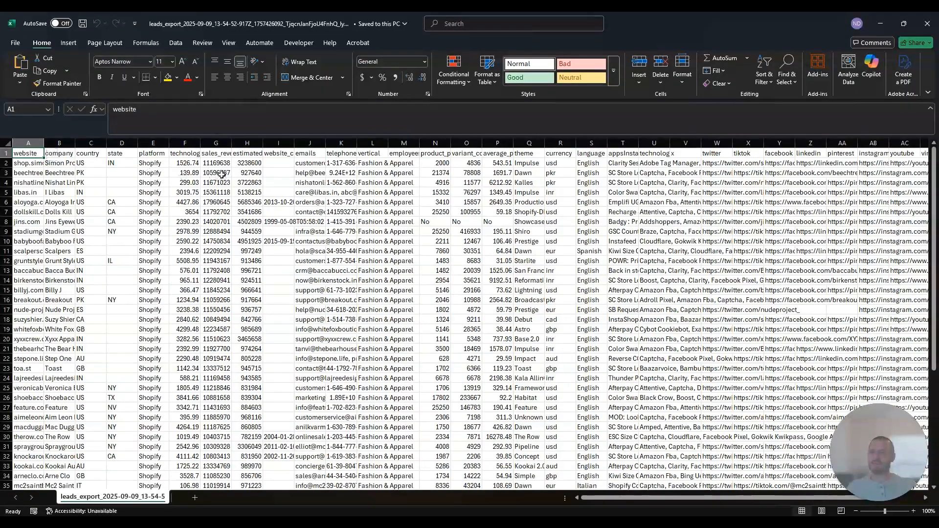
Step: Inspect the emails and telephones columns of the exported leads file in Excel
{"action": "left_click", "coordinate": [313, 144]}
{"action": "left_click", "coordinate": [318, 173]}
{"action": "left_click", "coordinate": [342, 143]}
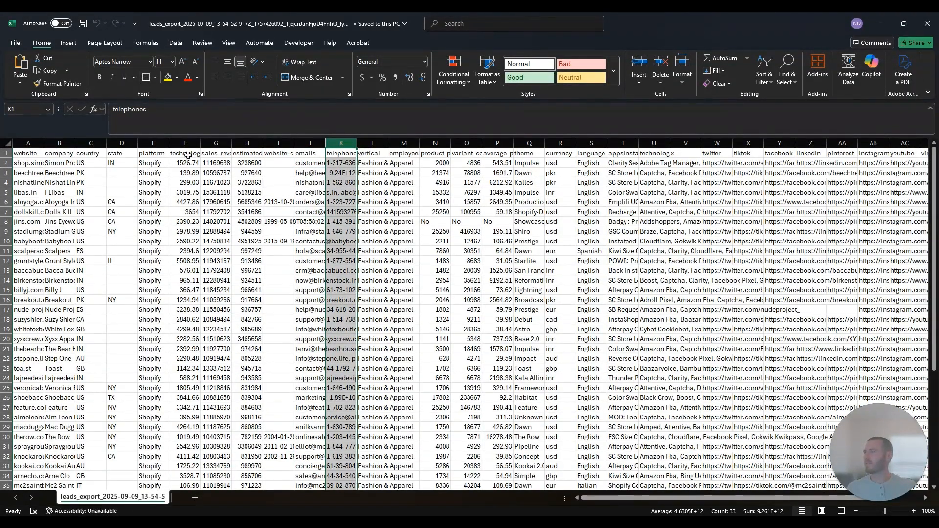
{"action": "left_click", "coordinate": [404, 281]}
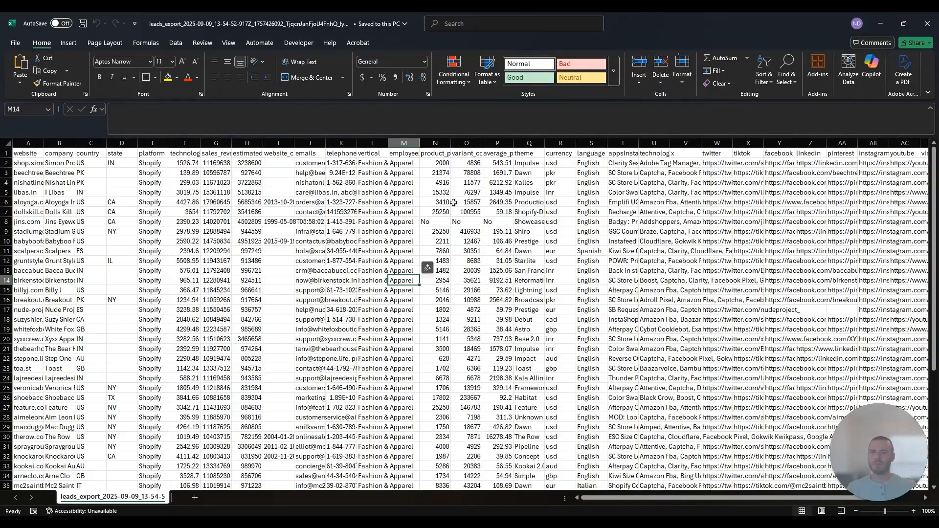
Step: Close the exported leads workbook and dismiss the export success message in StoreCensus to return to the lead results
{"action": "left_click", "coordinate": [927, 24]}
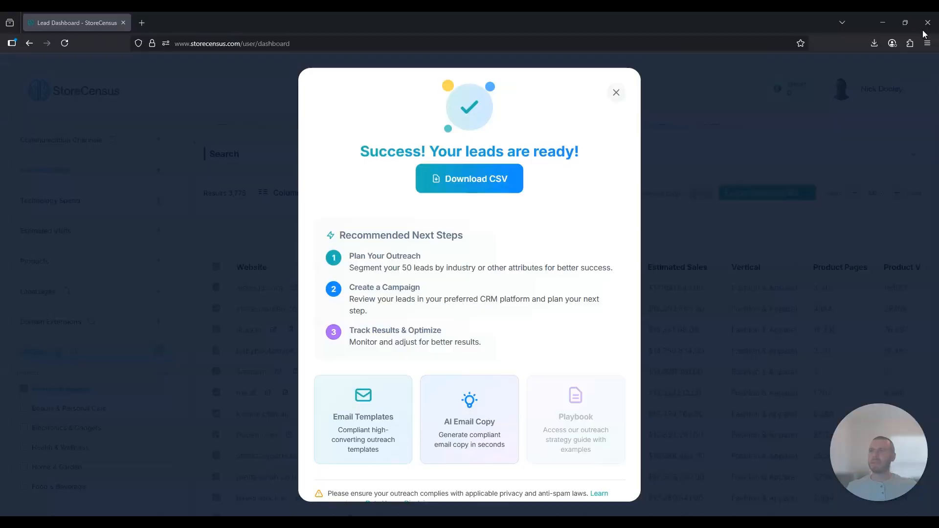
{"action": "left_click", "coordinate": [616, 92]}
{"action": "scroll", "coordinate": [427, 218], "scroll_direction": "down", "scroll_amount": 3}
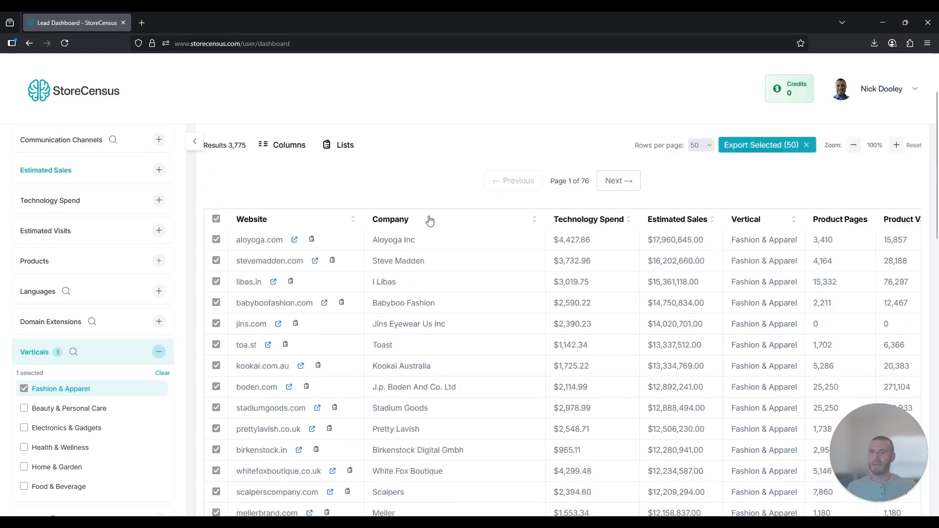
{"action": "scroll", "coordinate": [424, 222], "scroll_direction": "up", "scroll_amount": 2}
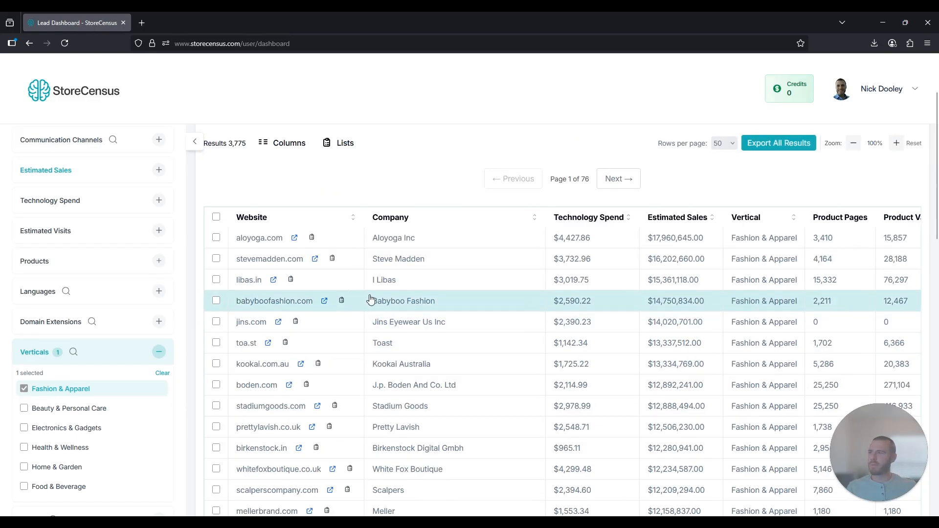
Step: Open the babyboofashion.com lead's details and run the decision makers search for that store
{"action": "scroll", "coordinate": [361, 277], "scroll_direction": "down", "scroll_amount": 1}
{"action": "left_click", "coordinate": [358, 257]}
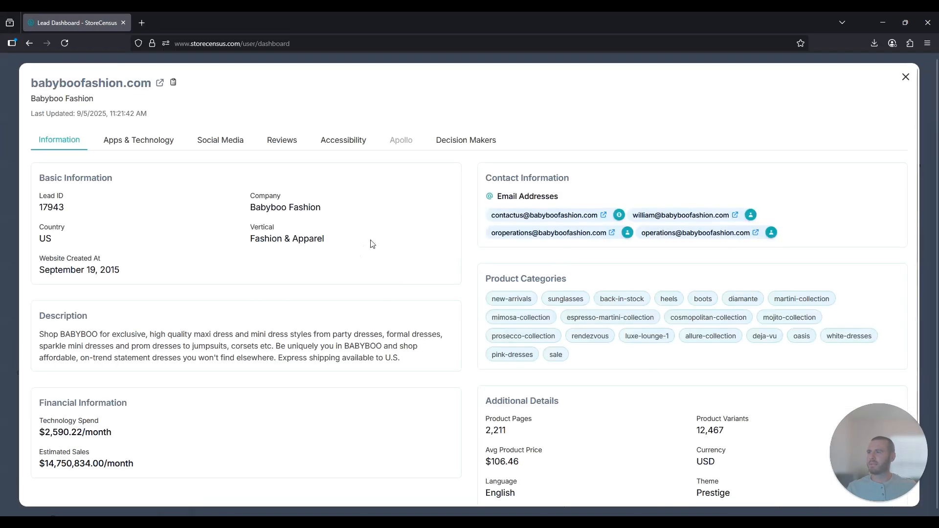
{"action": "left_click", "coordinate": [467, 142]}
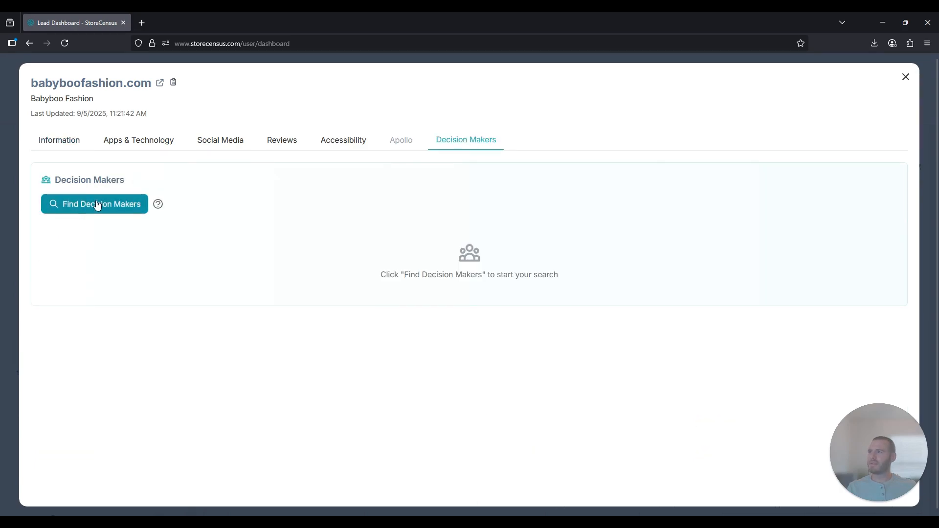
{"action": "left_click", "coordinate": [116, 204]}
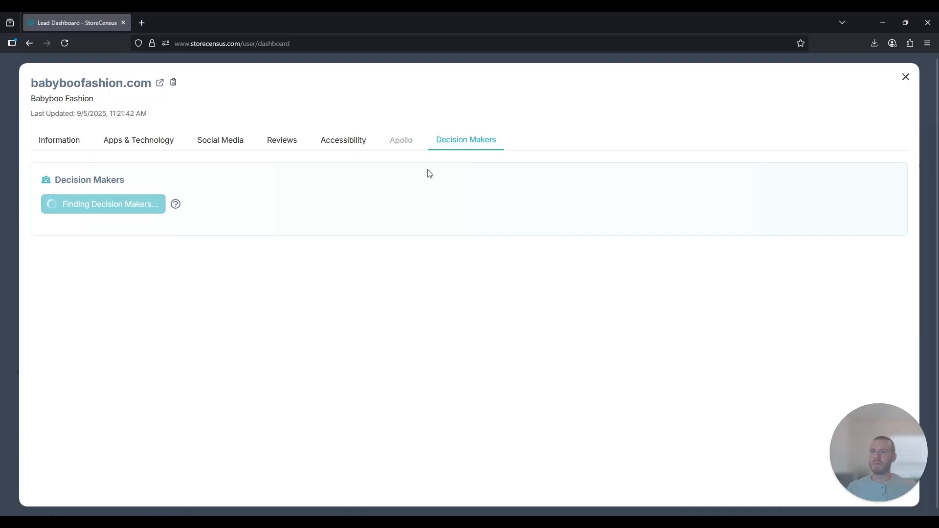
Step: Unlock the contact info of BABYBOO Fashion's Founder + Director in the decision makers list, and close the lead's details
{"action": "scroll", "coordinate": [158, 261], "scroll_direction": "down", "scroll_amount": 1}
{"action": "scroll", "coordinate": [158, 260], "scroll_direction": "down", "scroll_amount": 2}
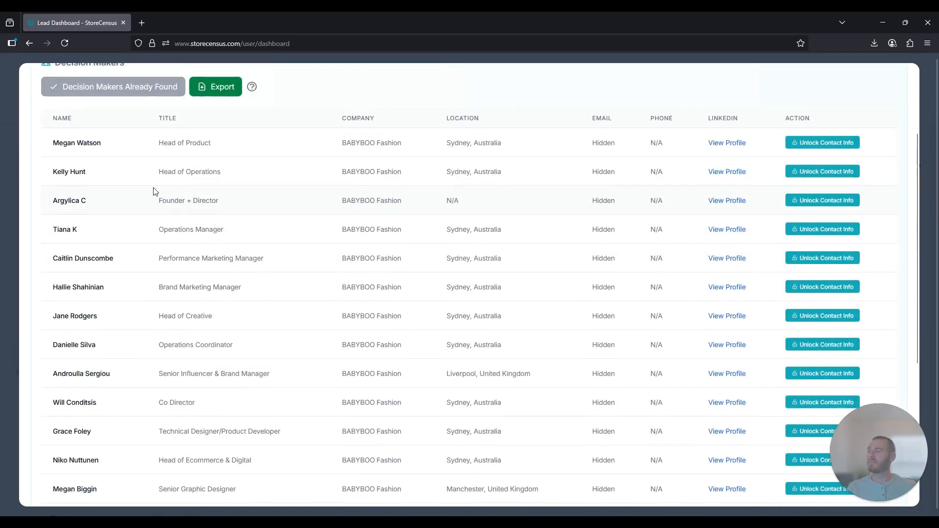
{"action": "scroll", "coordinate": [162, 245], "scroll_direction": "up", "scroll_amount": 3}
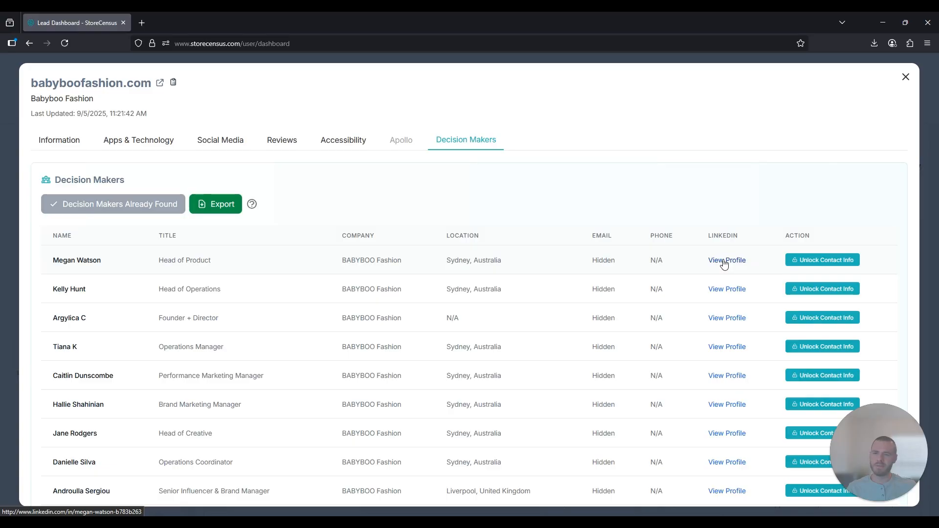
{"action": "scroll", "coordinate": [723, 264], "scroll_direction": "down", "scroll_amount": 4}
{"action": "scroll", "coordinate": [720, 267], "scroll_direction": "up", "scroll_amount": 4}
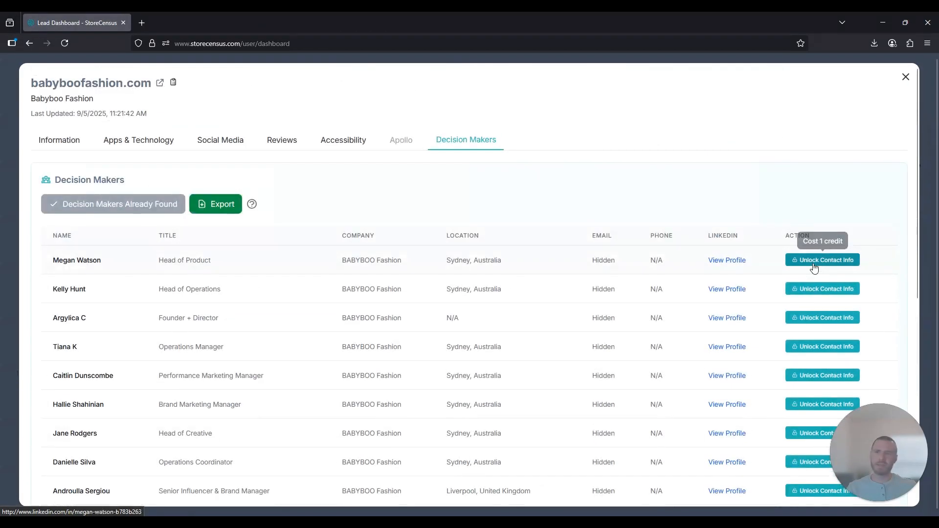
{"action": "scroll", "coordinate": [761, 266], "scroll_direction": "down", "scroll_amount": 1}
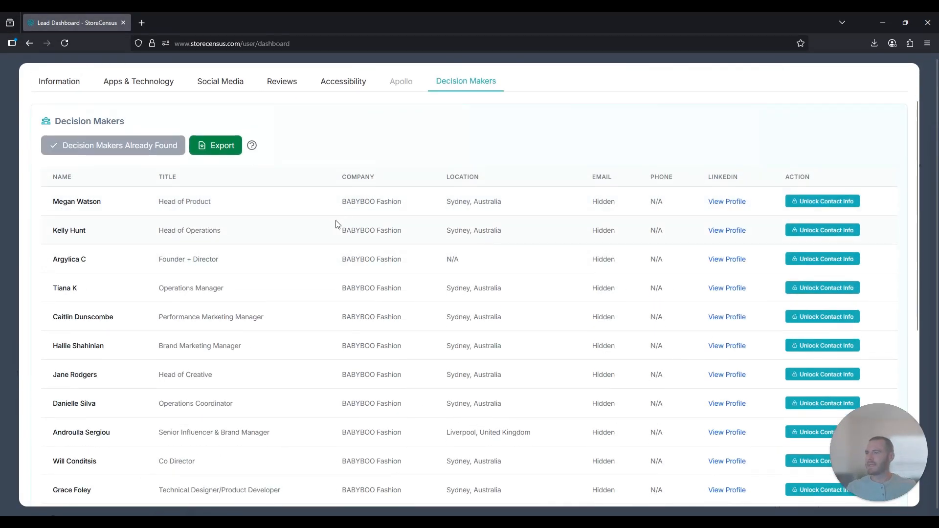
{"action": "scroll", "coordinate": [230, 318], "scroll_direction": "down", "scroll_amount": 1}
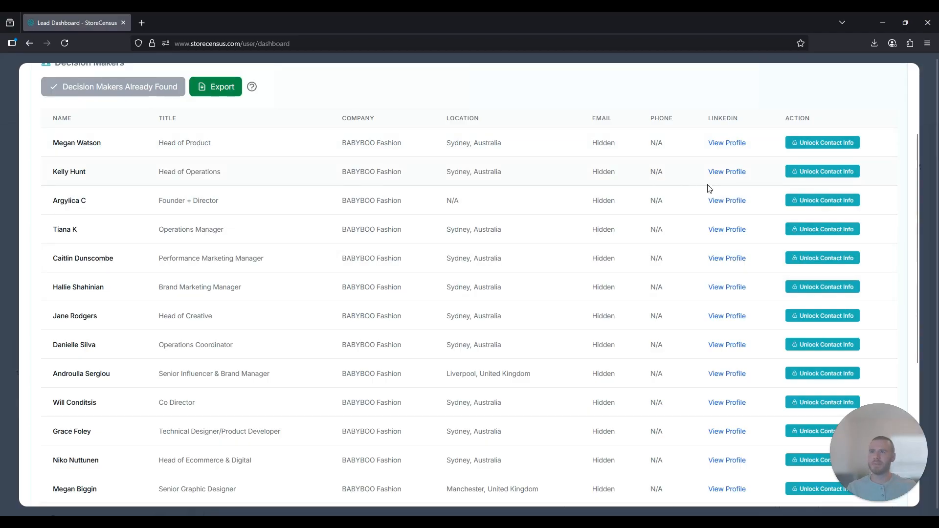
{"action": "left_click", "coordinate": [814, 202]}
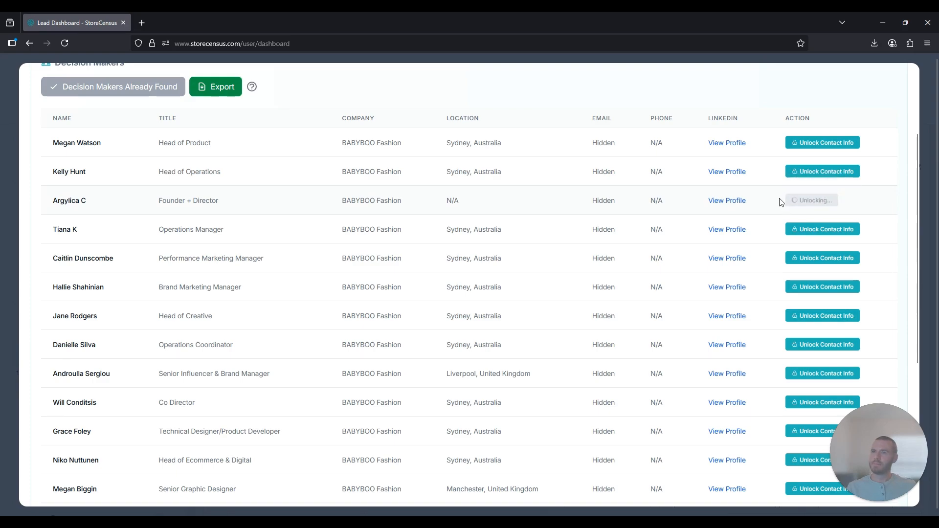
{"action": "scroll", "coordinate": [614, 200], "scroll_direction": "up", "scroll_amount": 2}
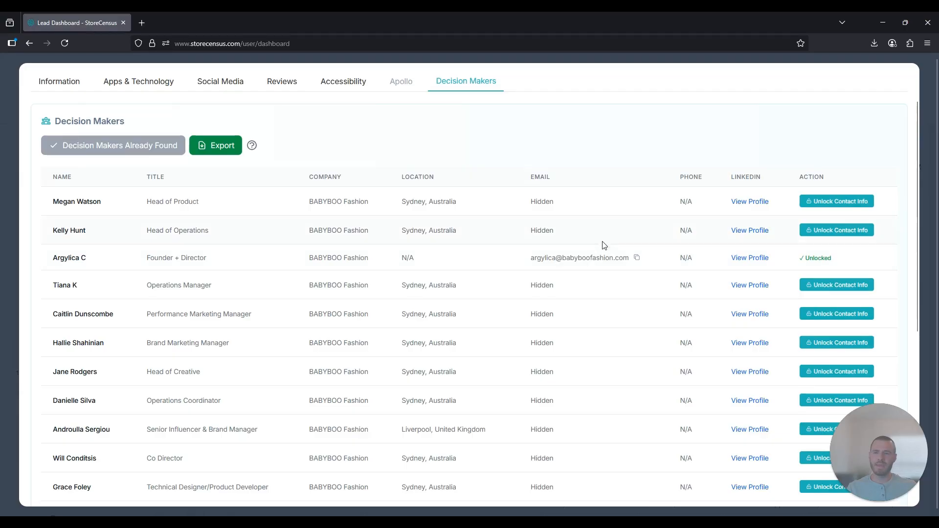
{"action": "scroll", "coordinate": [210, 205], "scroll_direction": "up", "scroll_amount": 2}
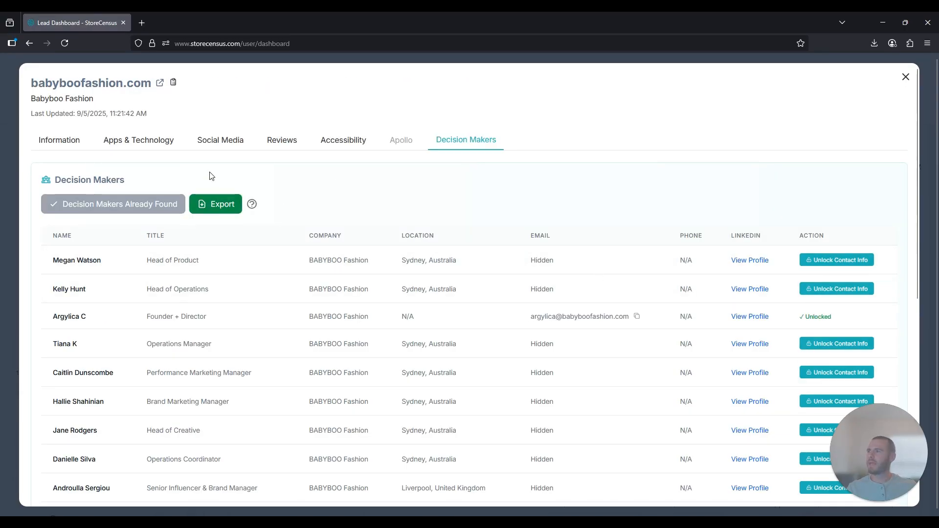
{"action": "left_click", "coordinate": [906, 77]}
{"action": "scroll", "coordinate": [654, 262], "scroll_direction": "up", "scroll_amount": 3}
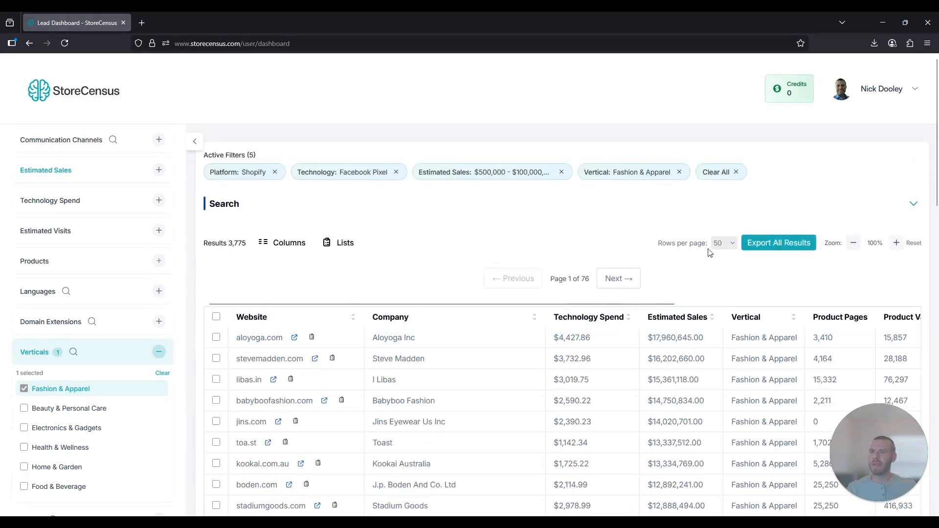
{"action": "scroll", "coordinate": [286, 334], "scroll_direction": "down", "scroll_amount": 2}
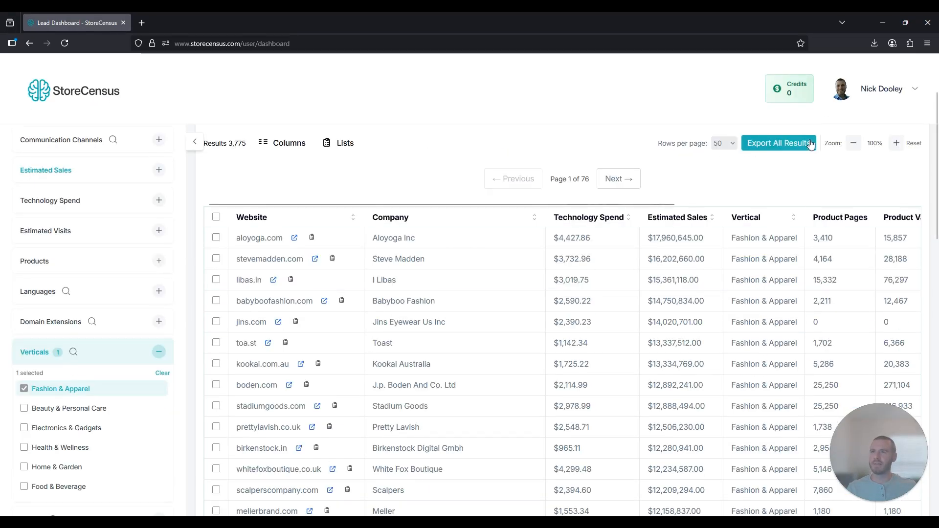
{"action": "scroll", "coordinate": [792, 175], "scroll_direction": "up", "scroll_amount": 1}
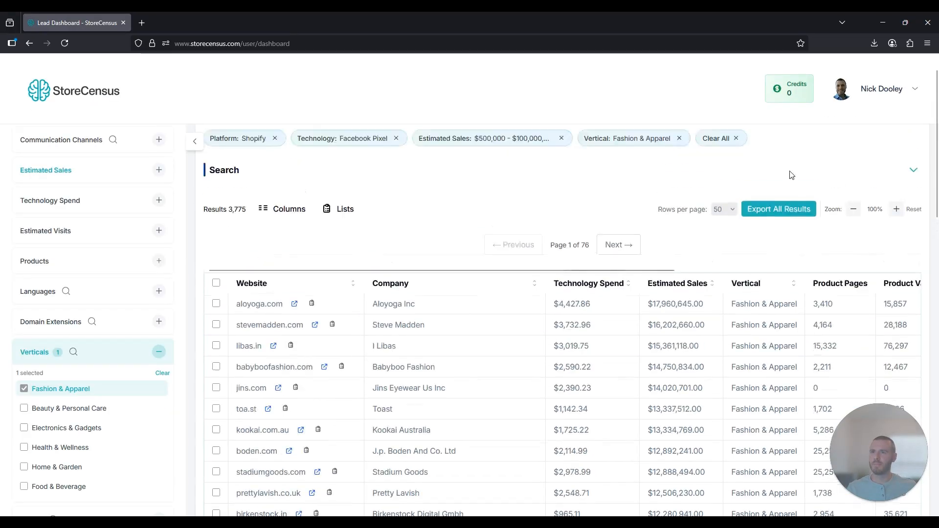
{"action": "scroll", "coordinate": [602, 274], "scroll_direction": "down", "scroll_amount": 2}
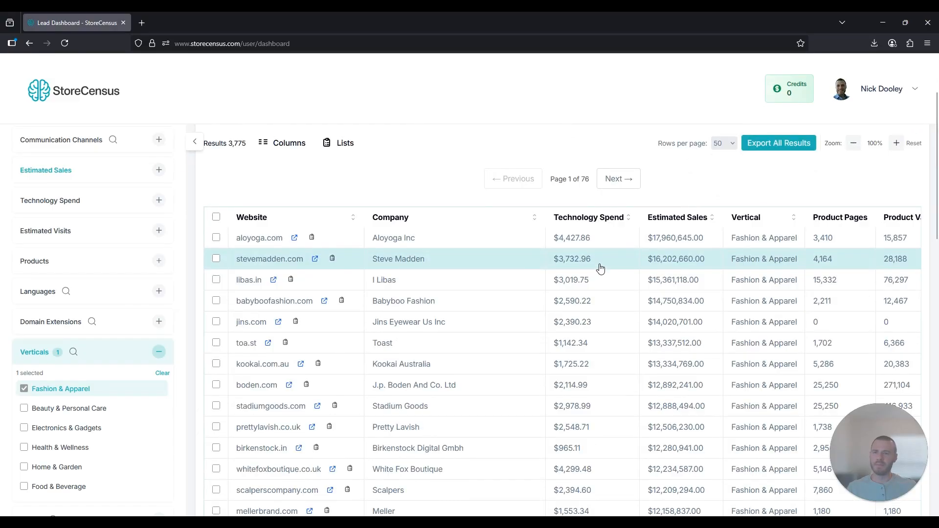